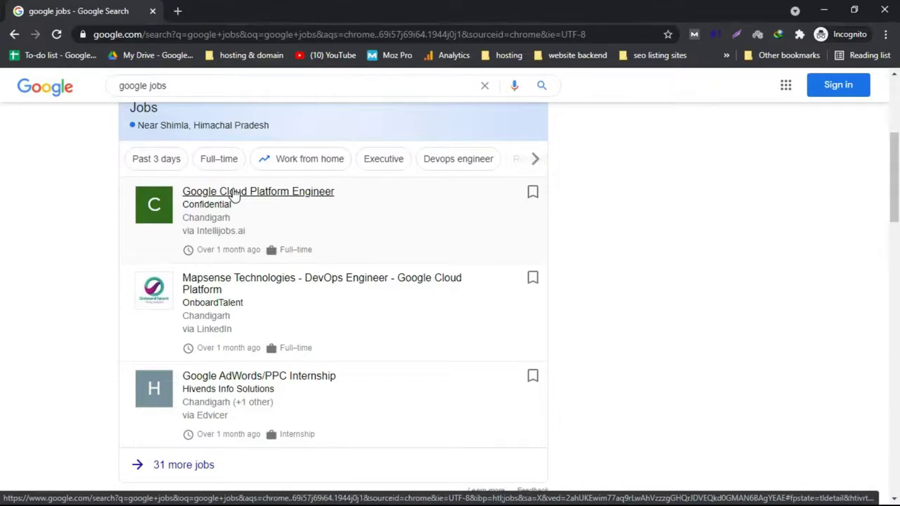
In a new tab, search Google for 'schema generator' and open RankRanger's Schema Markup Generator result.
{"action": "scroll", "coordinate": [234, 195], "scroll_direction": "down", "scroll_amount": 1}
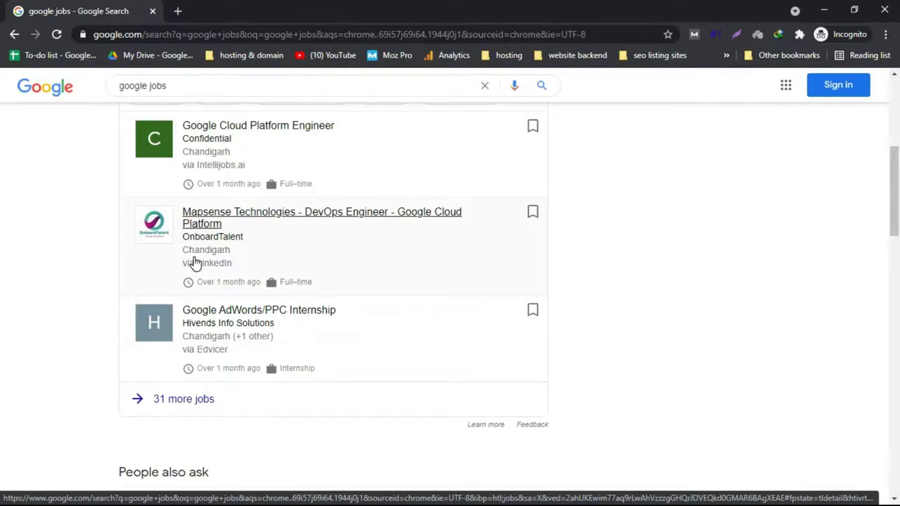
{"action": "left_click", "coordinate": [177, 11]}
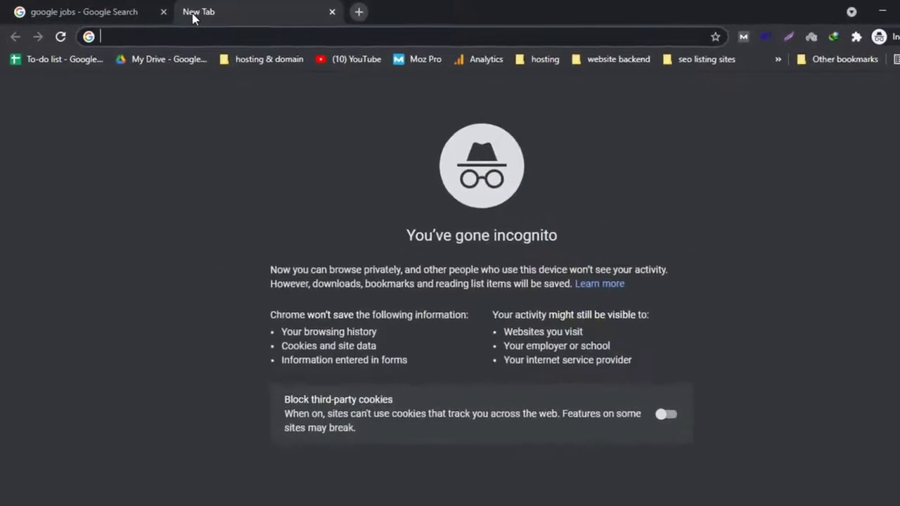
{"action": "type", "text": "s"}
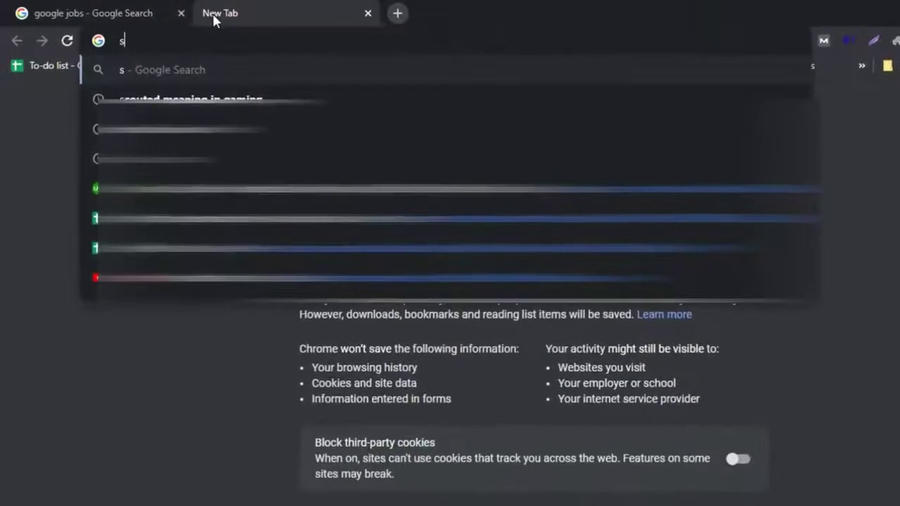
{"action": "type", "text": "chema"}
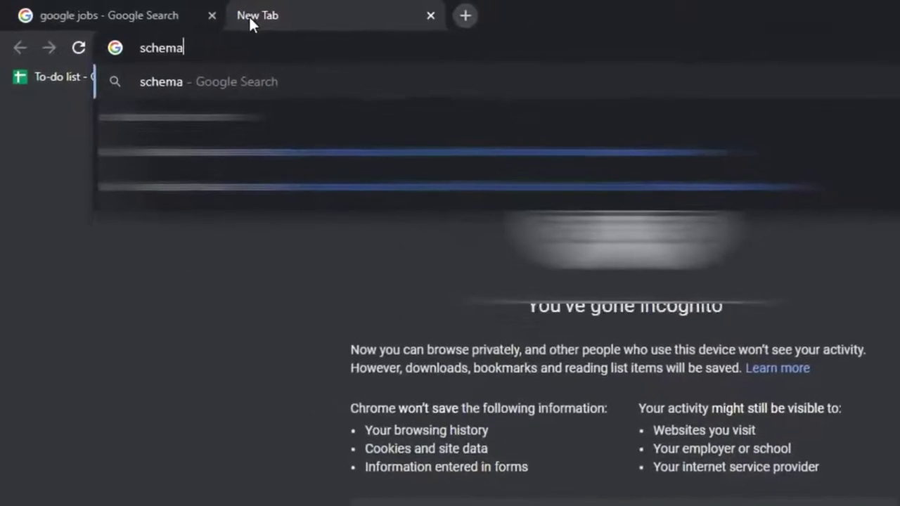
{"action": "type", "text": " generator"}
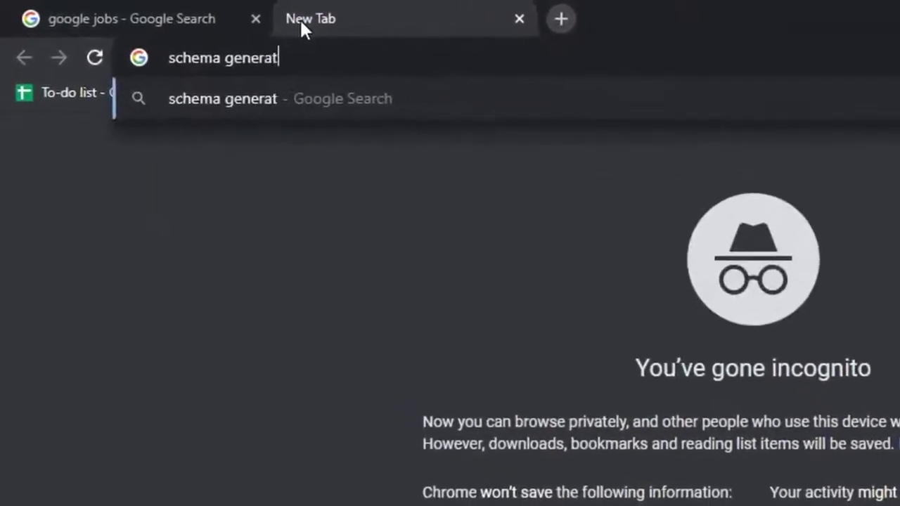
{"action": "key", "text": "Return"}
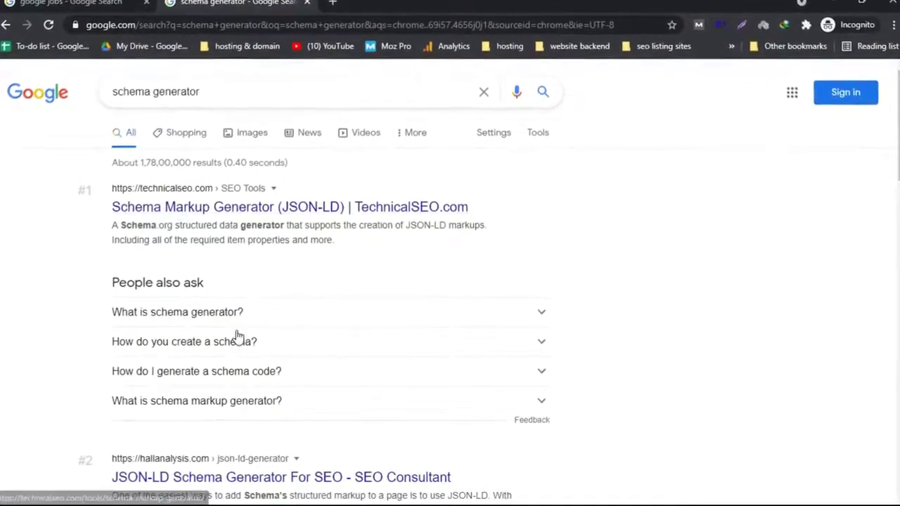
{"action": "scroll", "coordinate": [296, 370], "scroll_direction": "down", "scroll_amount": 4}
{"action": "scroll", "coordinate": [296, 370], "scroll_direction": "up", "scroll_amount": 1}
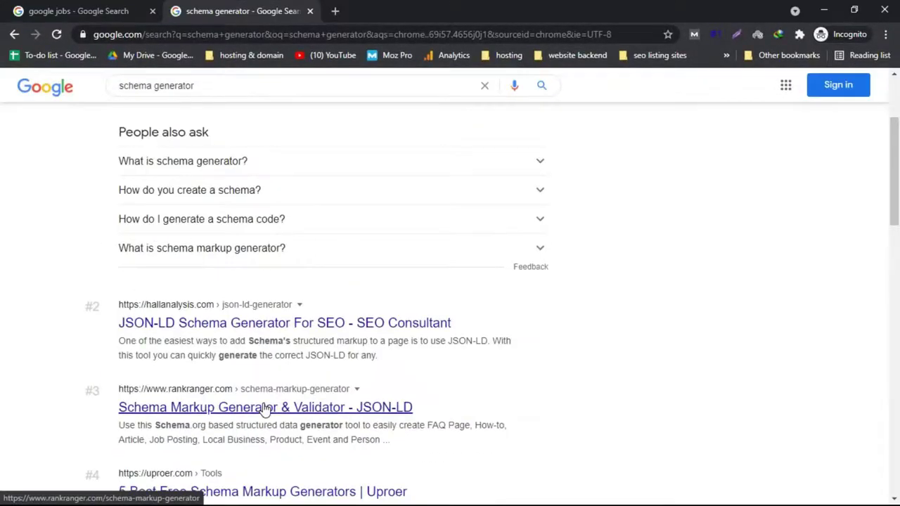
{"action": "left_click", "coordinate": [265, 411]}
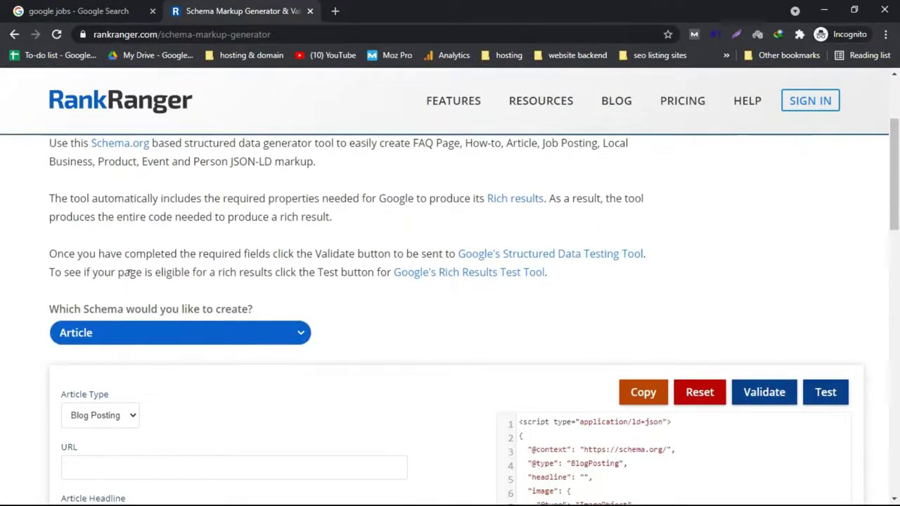
Choose Job Posting as the schema type, glance at the Google jobs tab, and come back.
{"action": "left_click", "coordinate": [181, 332]}
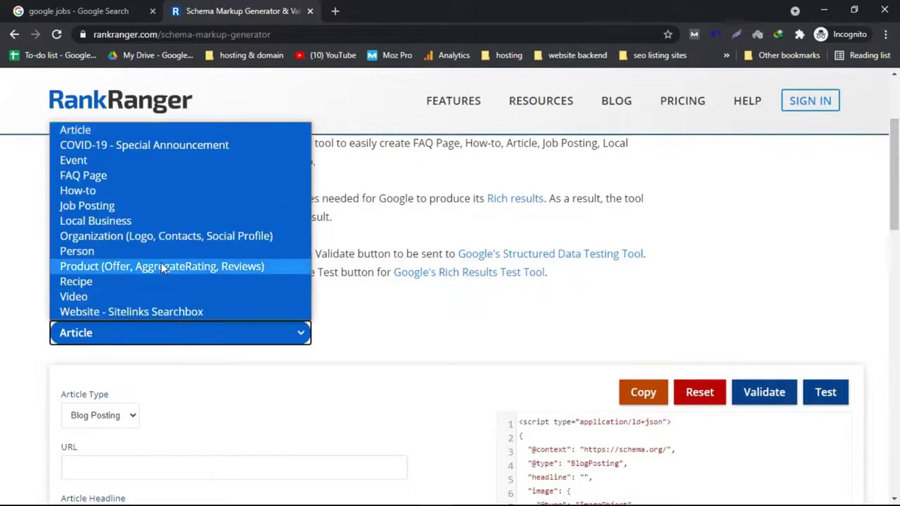
{"action": "left_click", "coordinate": [116, 207]}
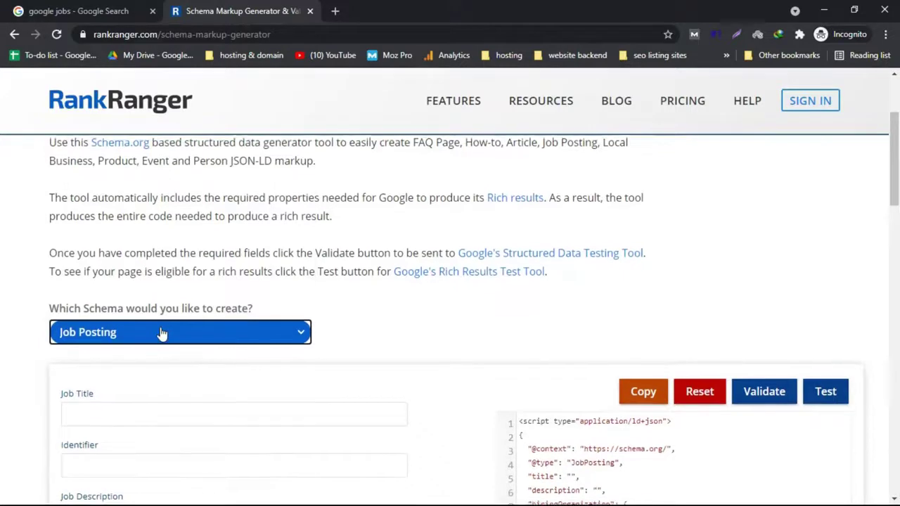
{"action": "scroll", "coordinate": [162, 332], "scroll_direction": "down", "scroll_amount": 3}
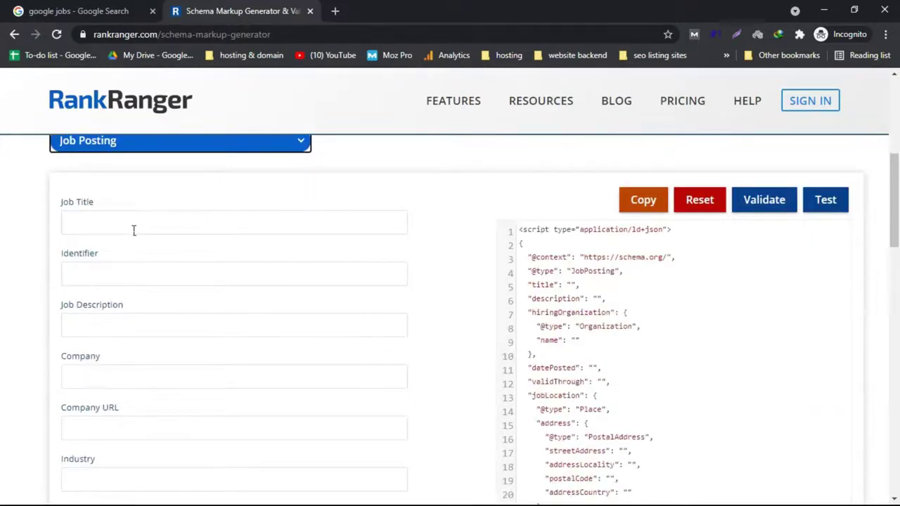
{"action": "left_click", "coordinate": [35, 8]}
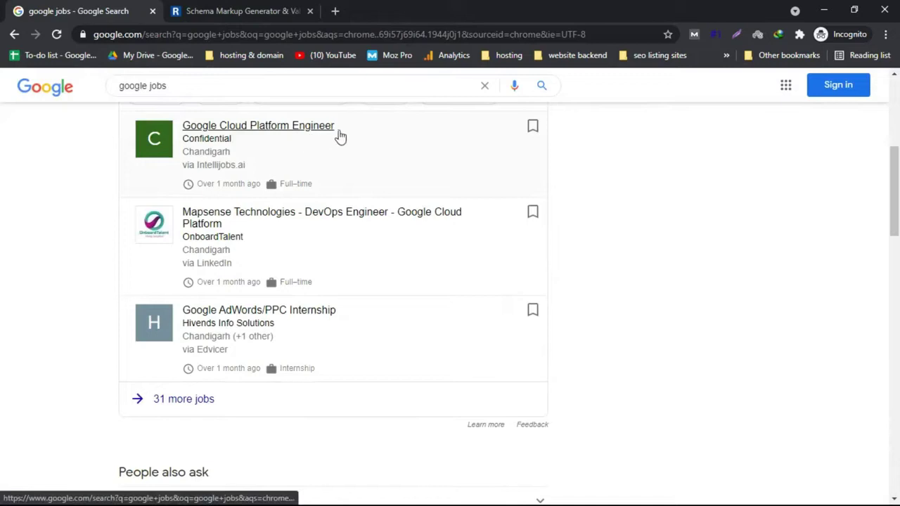
{"action": "left_click", "coordinate": [235, 9]}
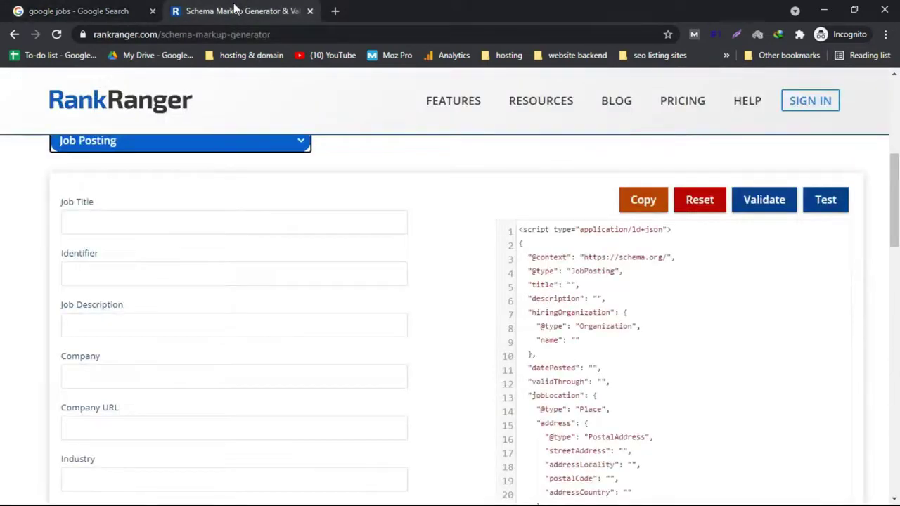
Enter the job title 'Digital marking jobs in USA' and the identifier 'jobs'.
{"action": "left_click", "coordinate": [109, 224]}
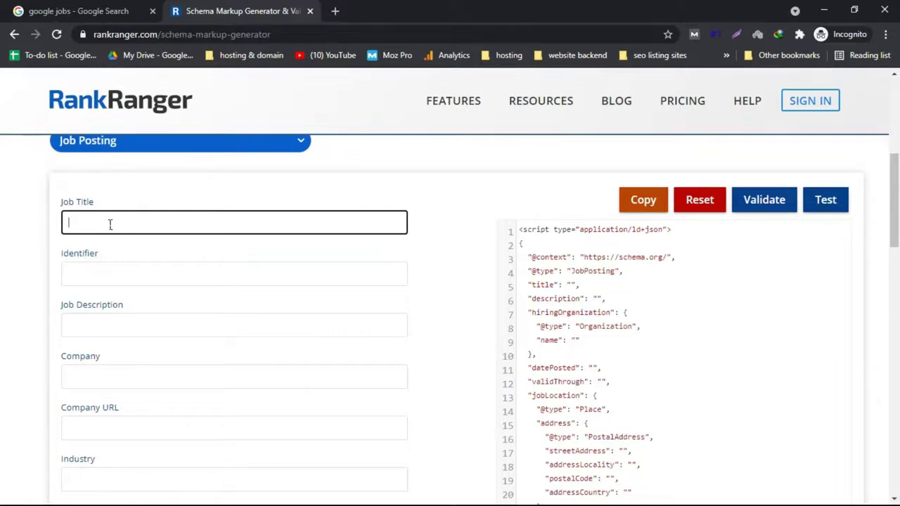
{"action": "type", "text": "Digital marking jobs"}
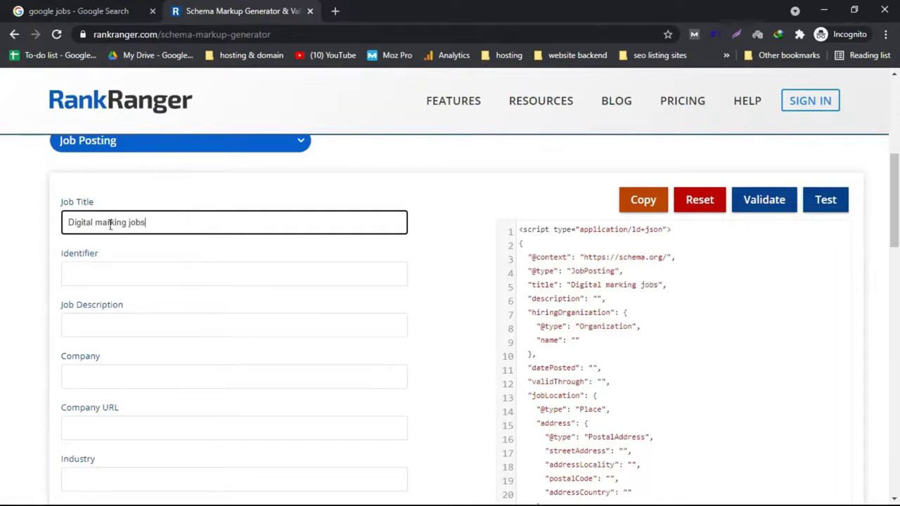
{"action": "type", "text": " in USA"}
{"action": "left_click", "coordinate": [106, 283]}
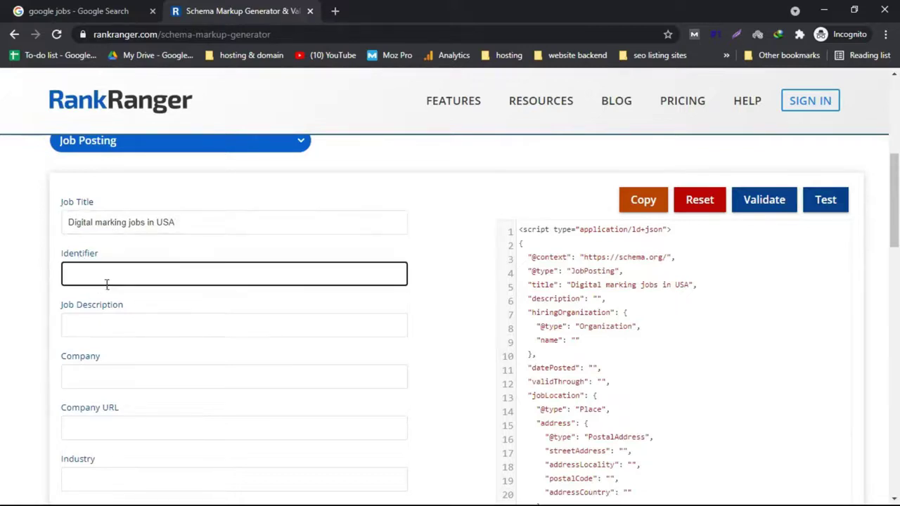
{"action": "type", "text": "jobs"}
{"action": "left_click", "coordinate": [121, 330]}
{"action": "scroll", "coordinate": [121, 331], "scroll_direction": "down", "scroll_amount": 1}
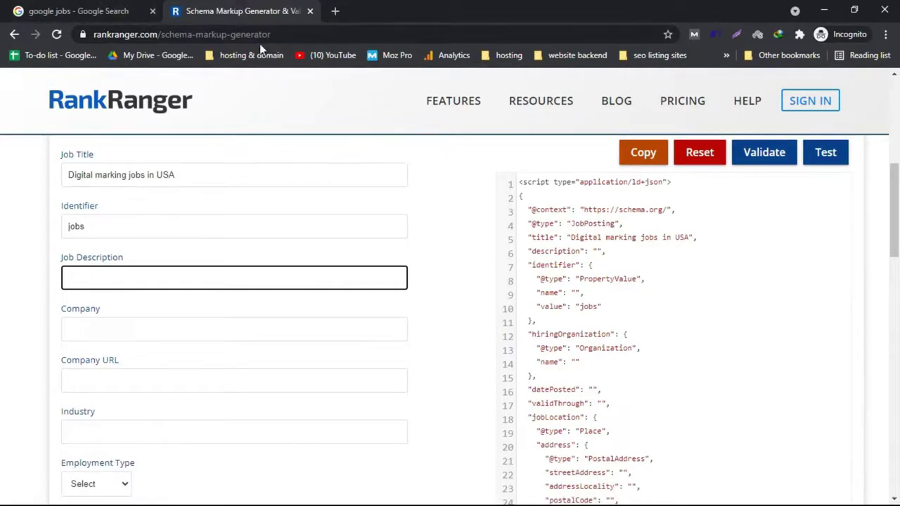
Copy the Google Cloud Platform Engineer listing's description from Google Jobs into Job Description.
{"action": "left_click", "coordinate": [67, 7]}
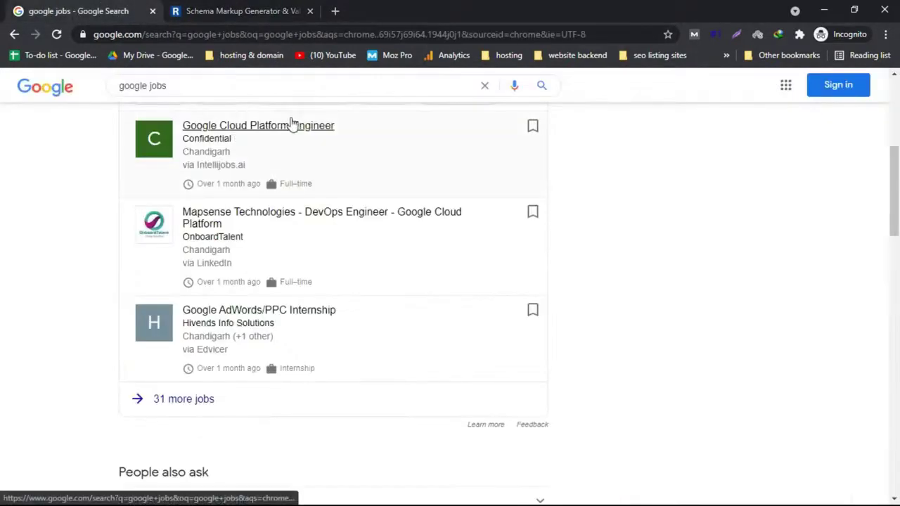
{"action": "left_click", "coordinate": [289, 127]}
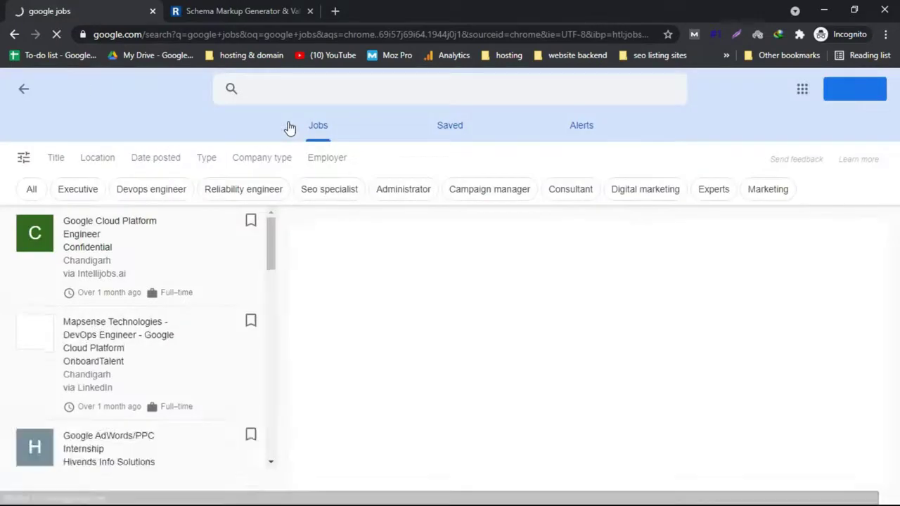
{"action": "scroll", "coordinate": [538, 387], "scroll_direction": "down", "scroll_amount": 2}
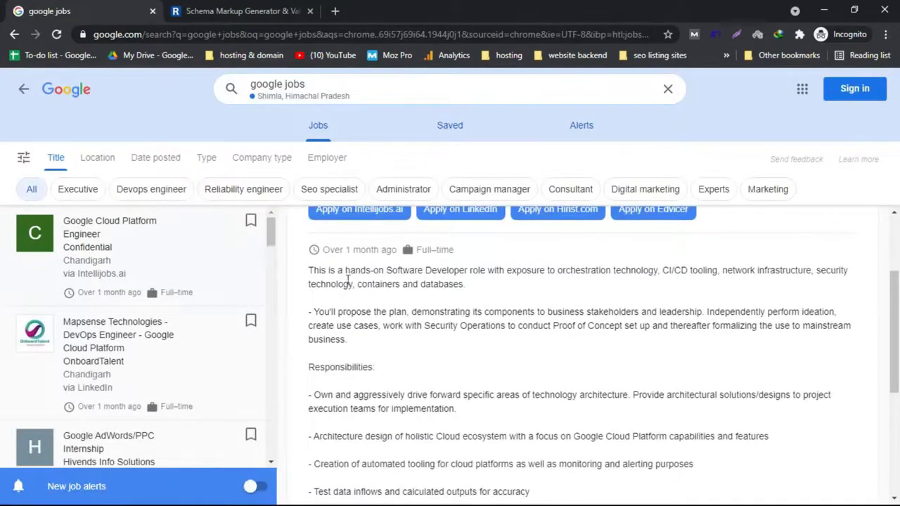
{"action": "left_click_drag", "start_coordinate": [309, 275], "coordinate": [521, 424]}
{"action": "scroll", "coordinate": [432, 374], "scroll_direction": "down", "scroll_amount": 2}
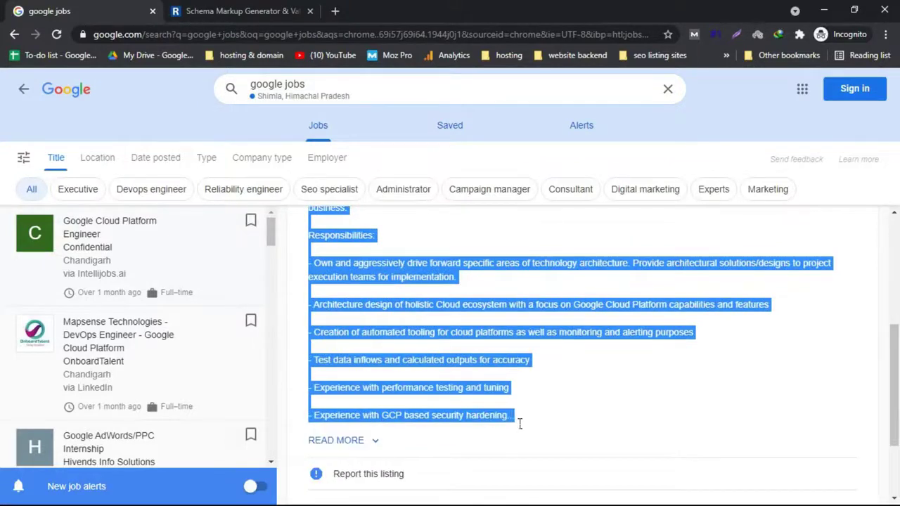
{"action": "left_click", "coordinate": [243, 10]}
{"action": "key", "text": "ctrl+v"}
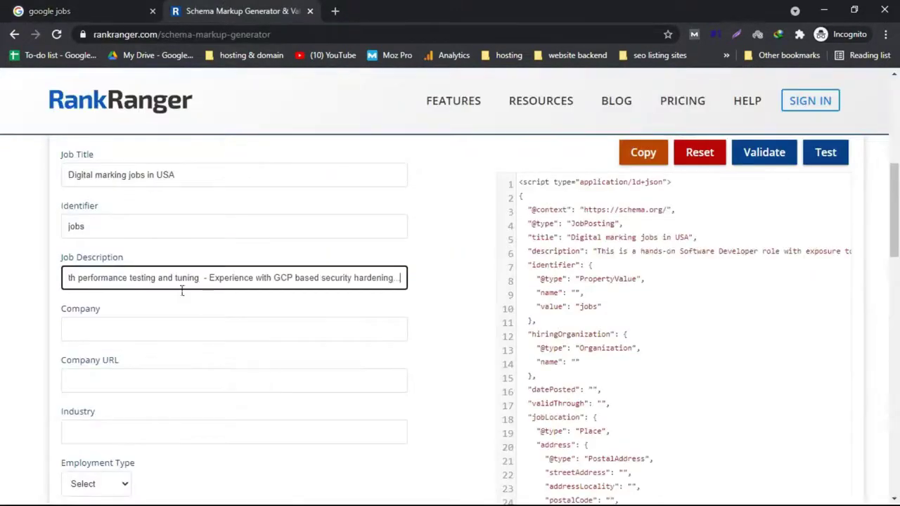
Enter Hrefstellar as the hiring company name.
{"action": "left_click", "coordinate": [276, 278]}
{"action": "left_click", "coordinate": [173, 331]}
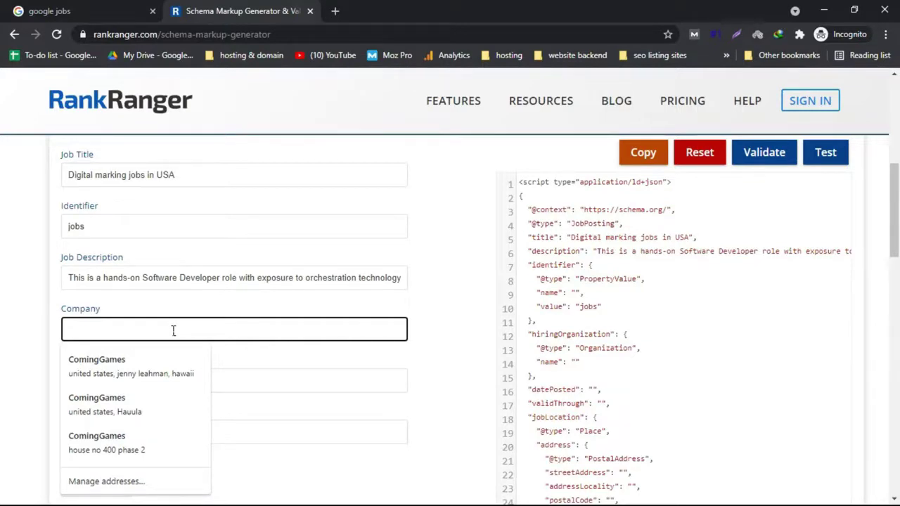
{"action": "type", "text": "He"}
{"action": "key", "text": "BackSpace"}
{"action": "type", "text": "refstellar"}
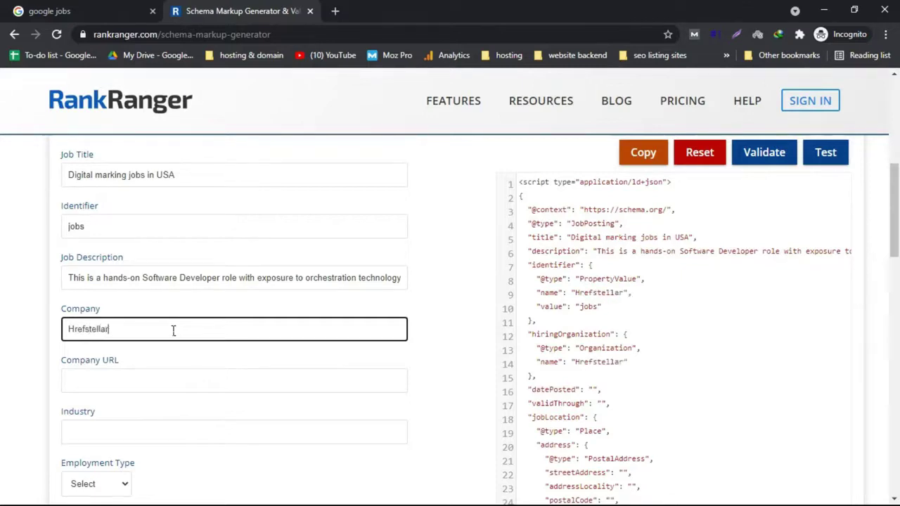
{"action": "left_click", "coordinate": [113, 382]}
{"action": "scroll", "coordinate": [113, 384], "scroll_direction": "down", "scroll_amount": 2}
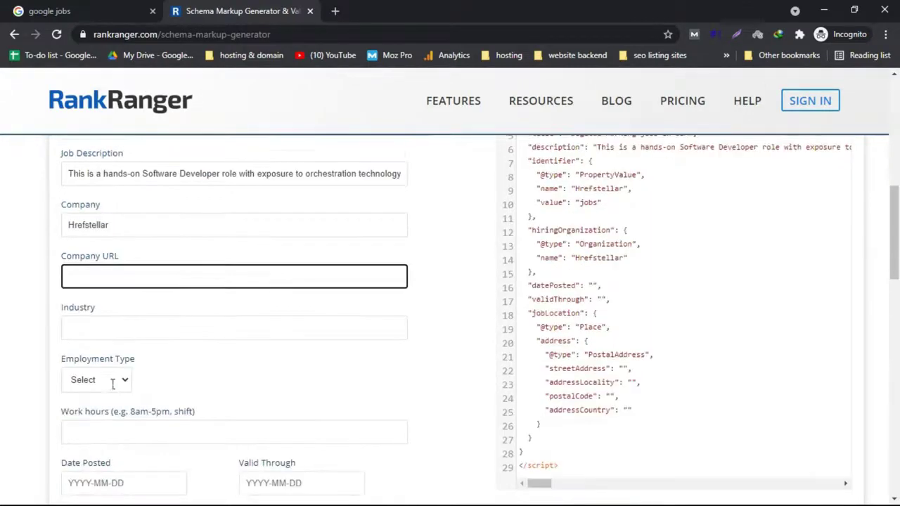
Set the Industry field to Marketing.
{"action": "left_click", "coordinate": [147, 320]}
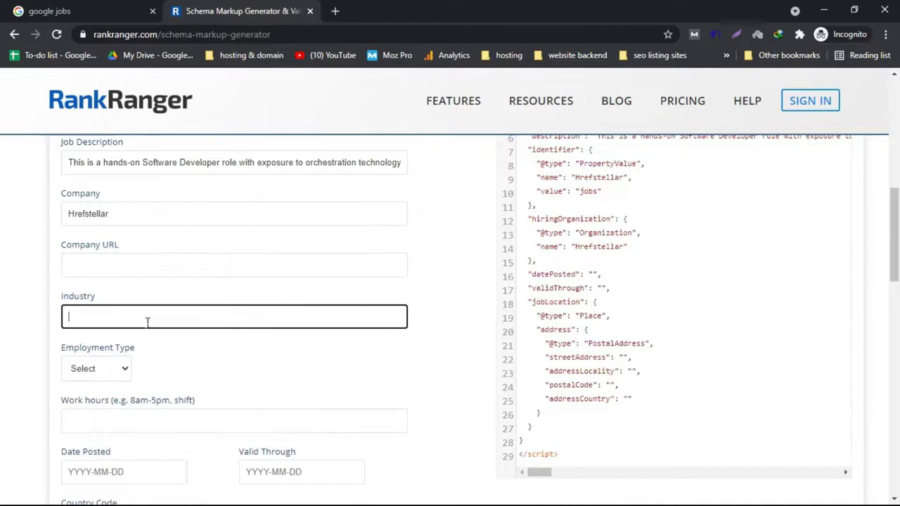
{"action": "type", "text": "Marketing"}
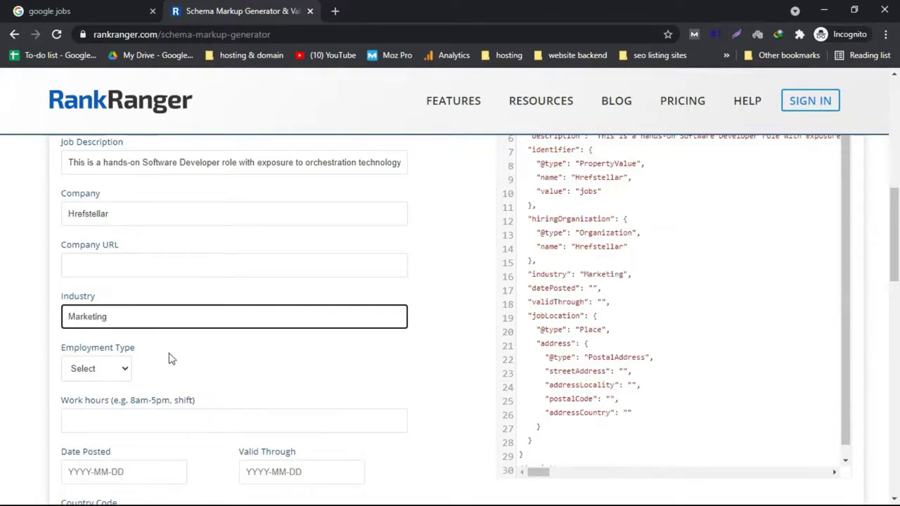
Open the Employment Type list and close it without choosing an option.
{"action": "scroll", "coordinate": [170, 358], "scroll_direction": "down", "scroll_amount": 2}
{"action": "left_click", "coordinate": [100, 245]}
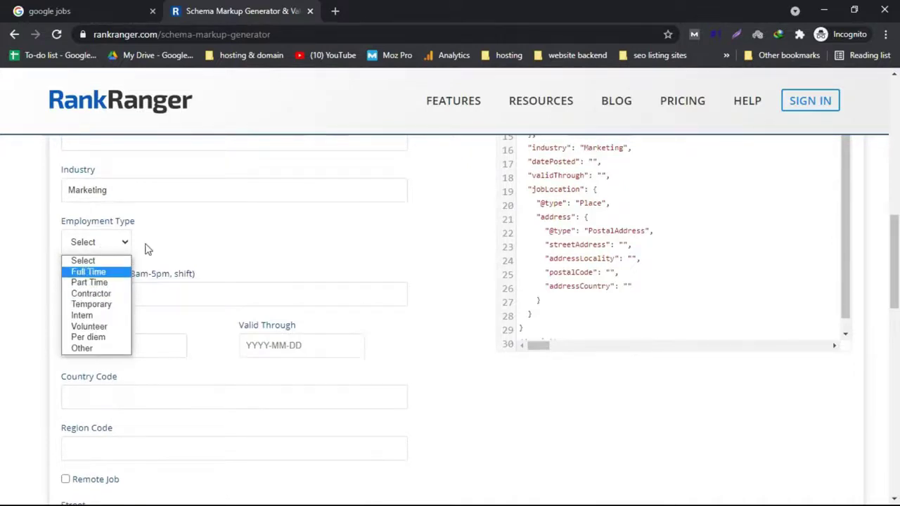
{"action": "left_click", "coordinate": [197, 201]}
{"action": "scroll", "coordinate": [219, 294], "scroll_direction": "down", "scroll_amount": 1}
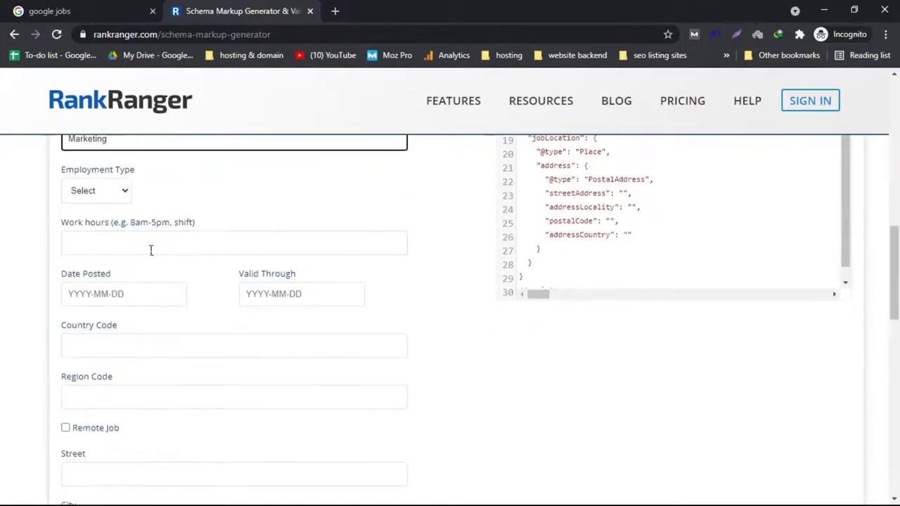
Set Date Posted to 2021-05-05 using the date picker.
{"action": "left_click", "coordinate": [152, 301]}
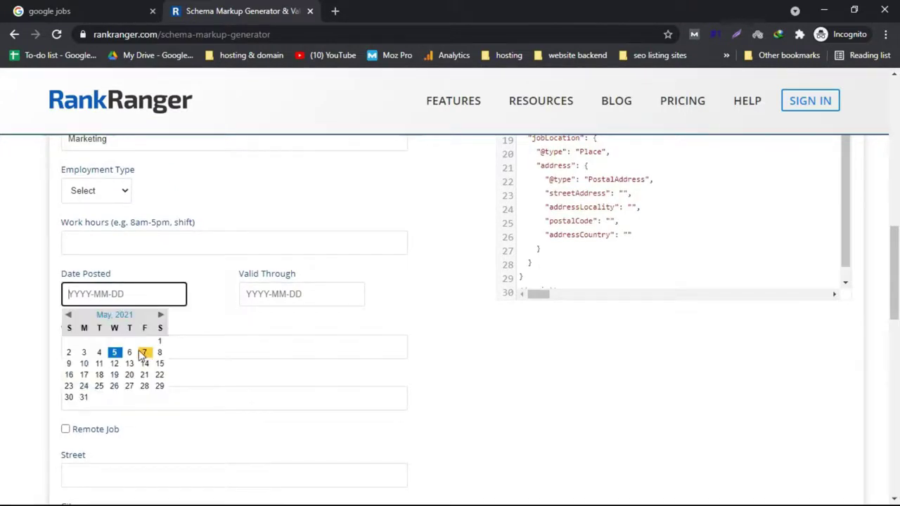
{"action": "left_click", "coordinate": [122, 353]}
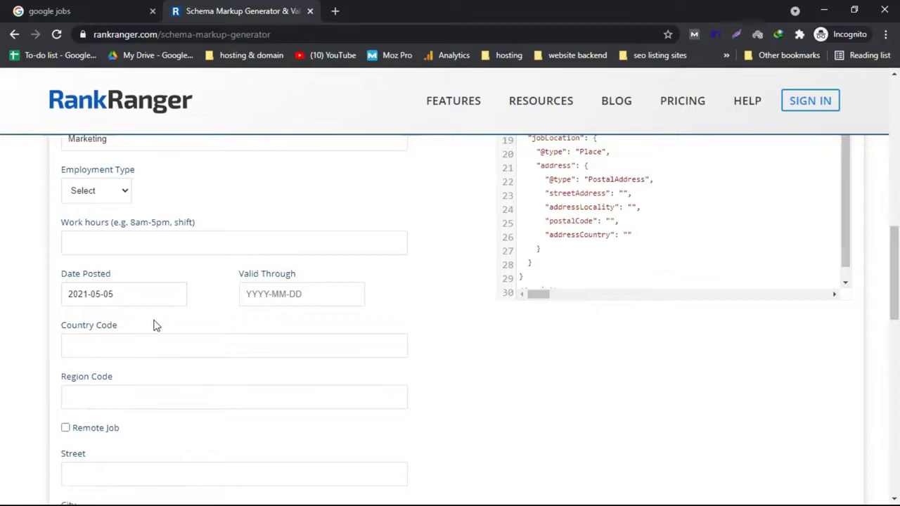
{"action": "scroll", "coordinate": [197, 359], "scroll_direction": "down", "scroll_amount": 1}
Clear the browser-autofilled Region, Street, City and Zip address fields.
{"action": "left_click", "coordinate": [67, 305]}
{"action": "key", "text": "Down"}
{"action": "key", "text": "Down"}
{"action": "key", "text": "Return"}
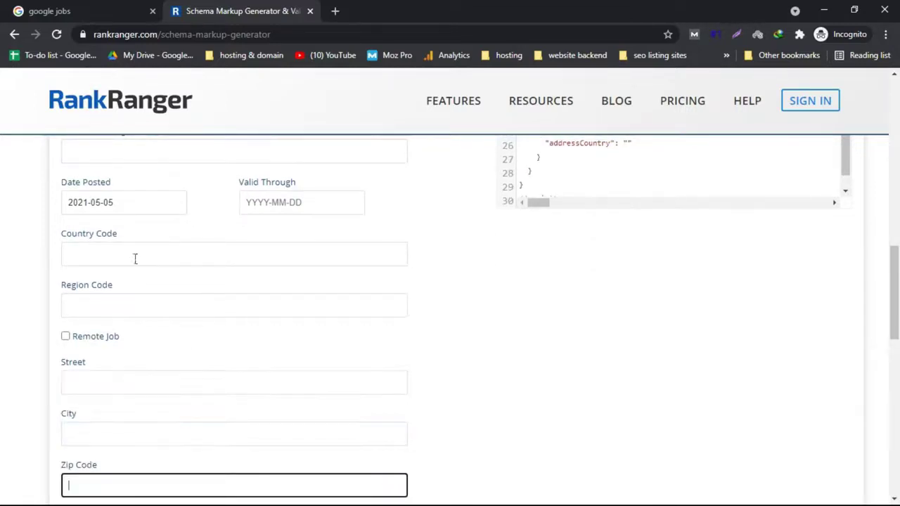
{"action": "scroll", "coordinate": [134, 307], "scroll_direction": "down", "scroll_amount": 1}
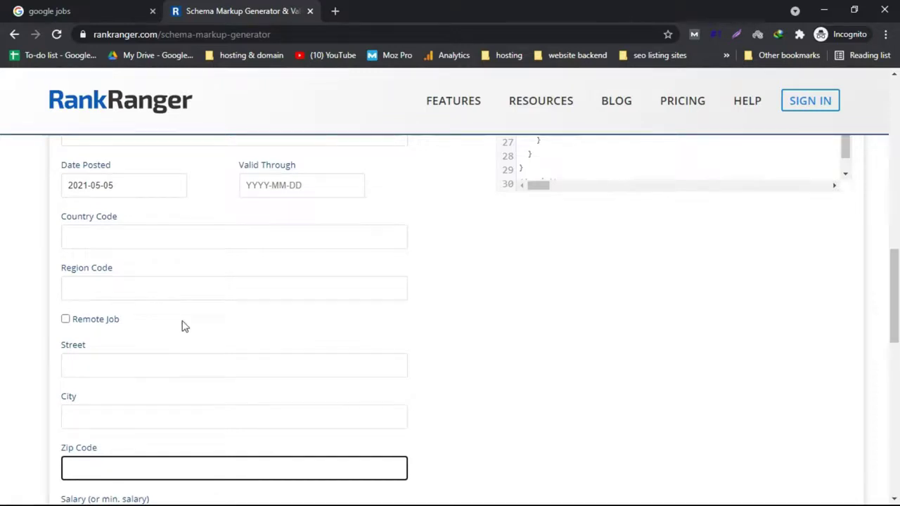
{"action": "scroll", "coordinate": [182, 326], "scroll_direction": "down", "scroll_amount": 1}
{"action": "scroll", "coordinate": [180, 326], "scroll_direction": "down", "scroll_amount": 1}
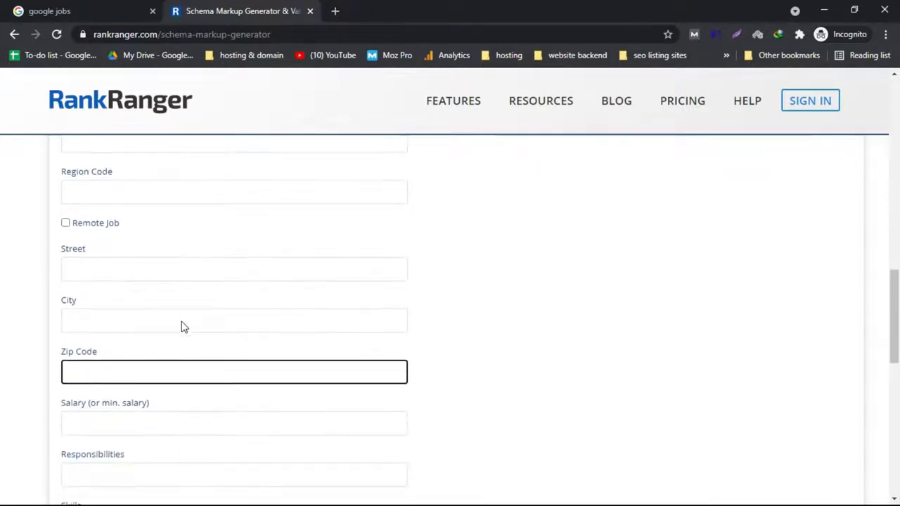
{"action": "left_click", "coordinate": [65, 223]}
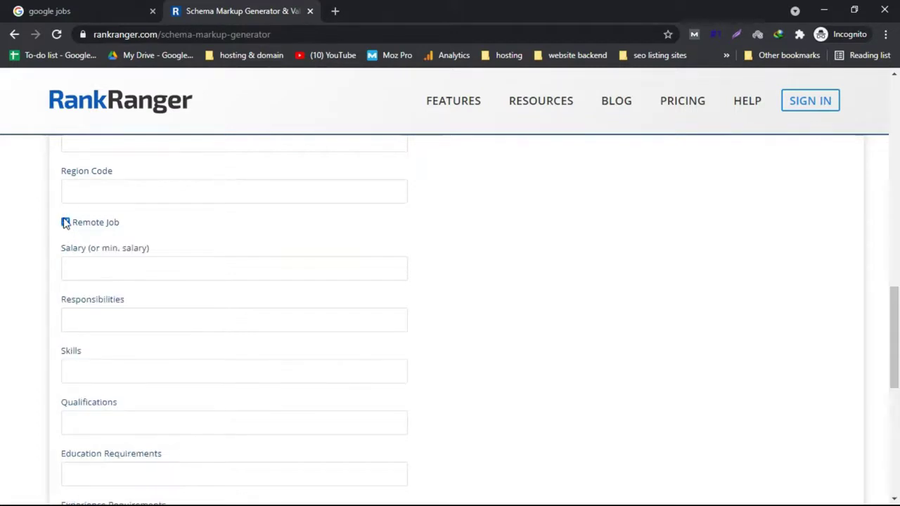
{"action": "left_click", "coordinate": [65, 222]}
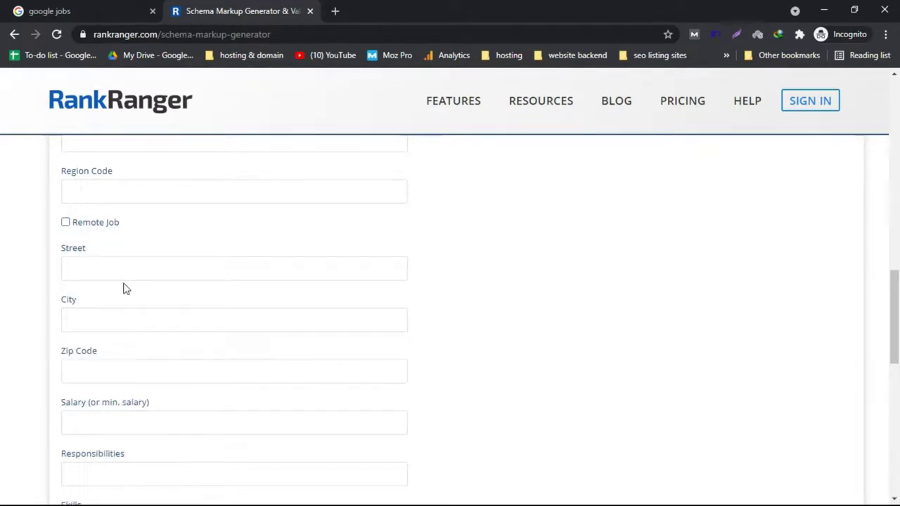
{"action": "scroll", "coordinate": [127, 293], "scroll_direction": "down", "scroll_amount": 2}
{"action": "scroll", "coordinate": [127, 293], "scroll_direction": "down", "scroll_amount": 3}
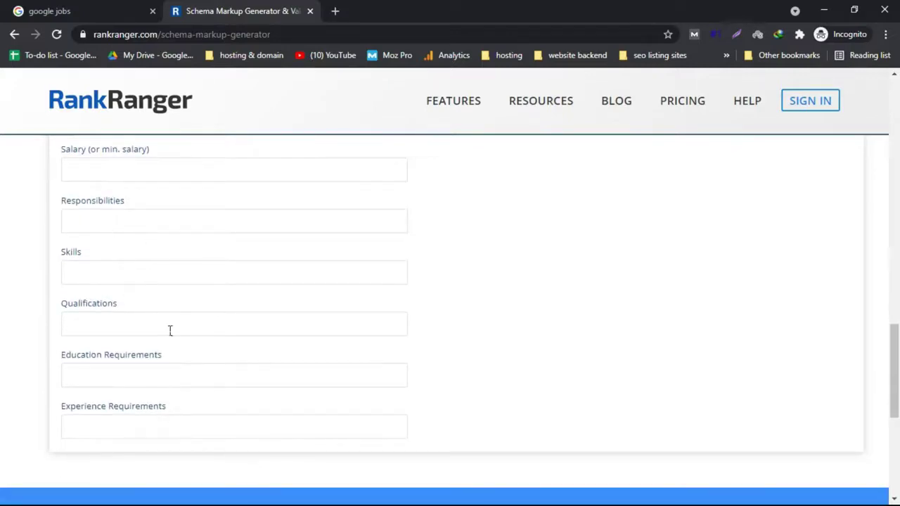
{"action": "scroll", "coordinate": [169, 359], "scroll_direction": "down", "scroll_amount": 2}
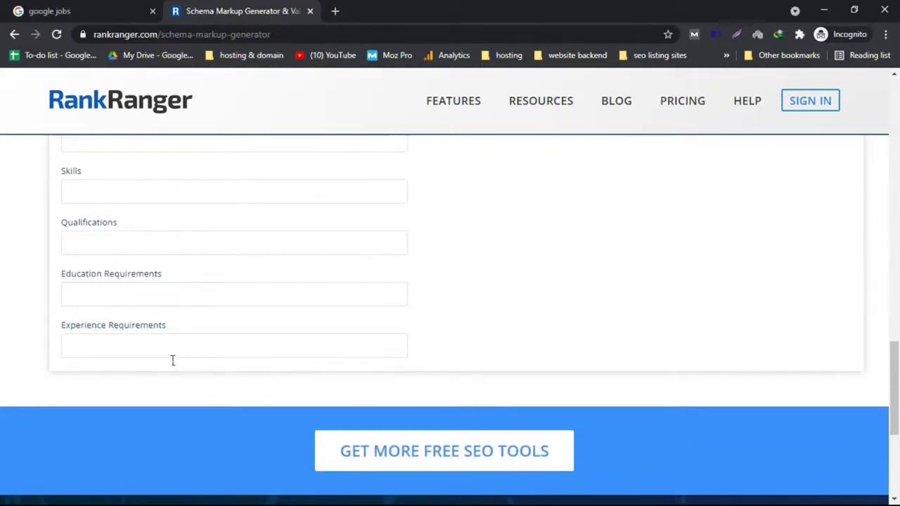
{"action": "scroll", "coordinate": [223, 277], "scroll_direction": "up", "scroll_amount": 1}
{"action": "scroll", "coordinate": [223, 277], "scroll_direction": "up", "scroll_amount": 15}
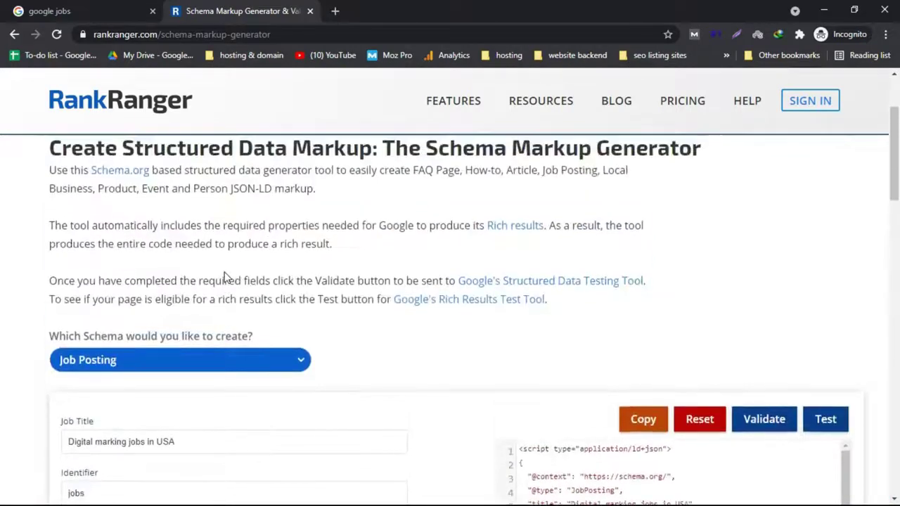
{"action": "scroll", "coordinate": [225, 278], "scroll_direction": "down", "scroll_amount": 10}
{"action": "scroll", "coordinate": [224, 277], "scroll_direction": "down", "scroll_amount": 2}
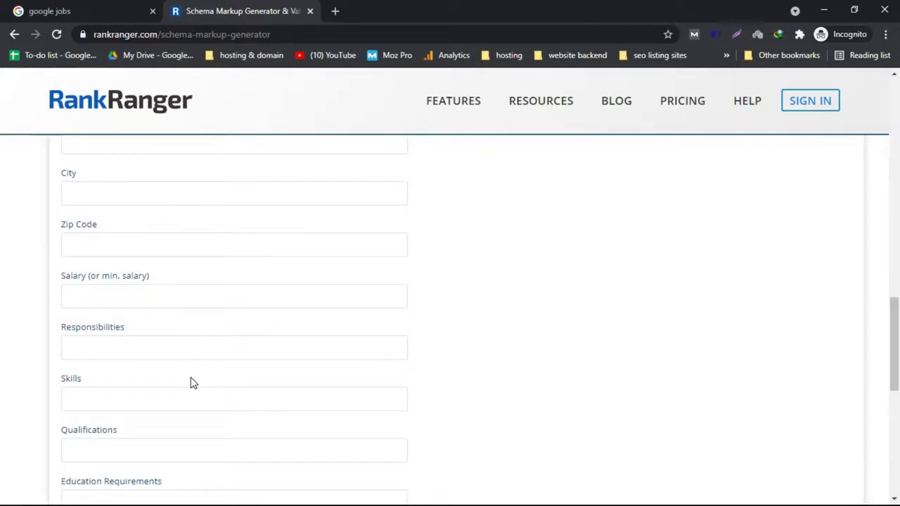
{"action": "scroll", "coordinate": [194, 383], "scroll_direction": "up", "scroll_amount": 8}
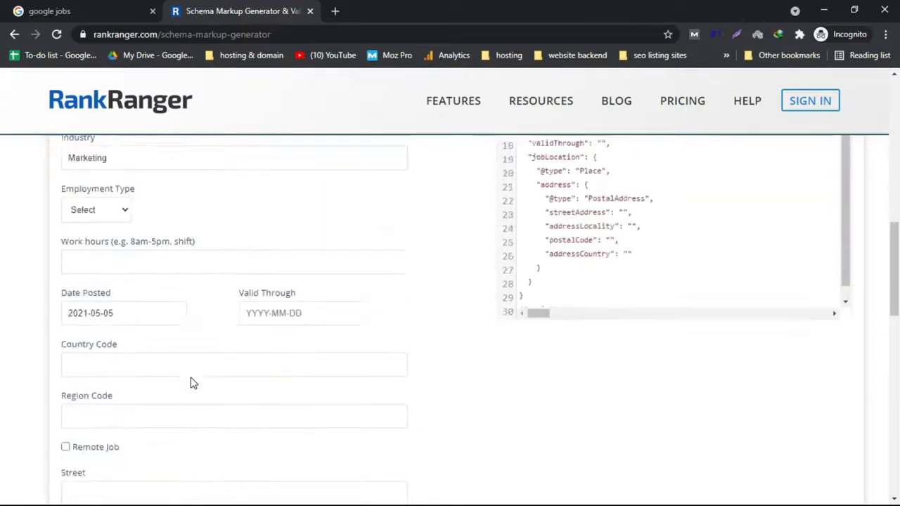
{"action": "scroll", "coordinate": [193, 383], "scroll_direction": "up", "scroll_amount": 3}
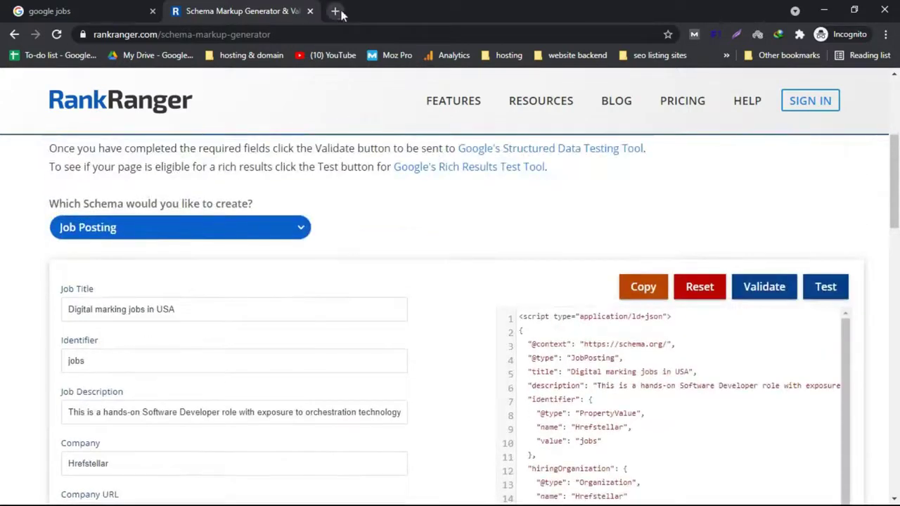
{"action": "scroll", "coordinate": [327, 350], "scroll_direction": "down", "scroll_amount": 3}
{"action": "scroll", "coordinate": [471, 277], "scroll_direction": "up", "scroll_amount": 3}
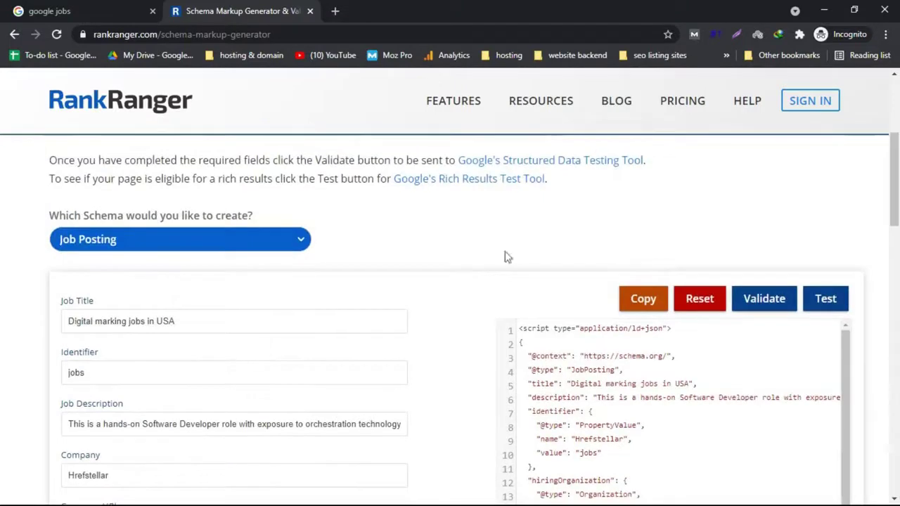
Validate the JobPosting code in Google's Structured Data Testing Tool: 0 errors, 7 warnings.
{"action": "left_click", "coordinate": [783, 304]}
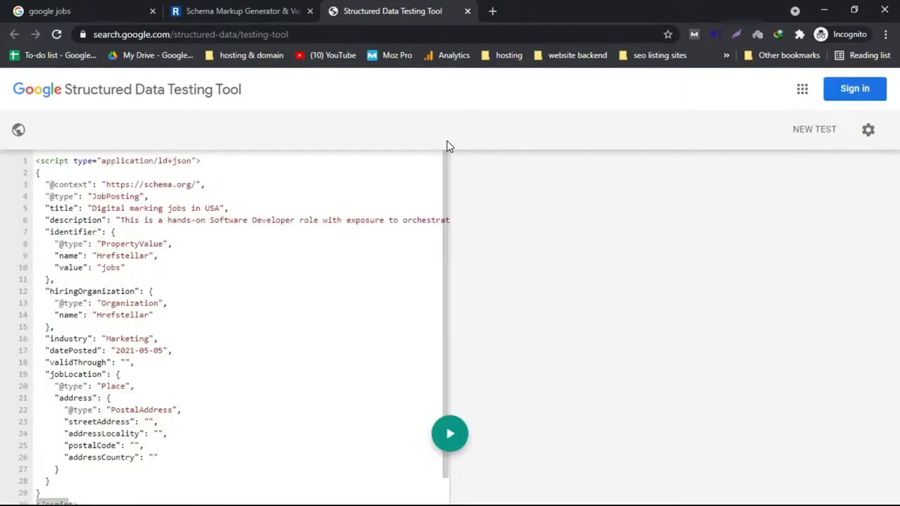
{"action": "left_click", "coordinate": [453, 442]}
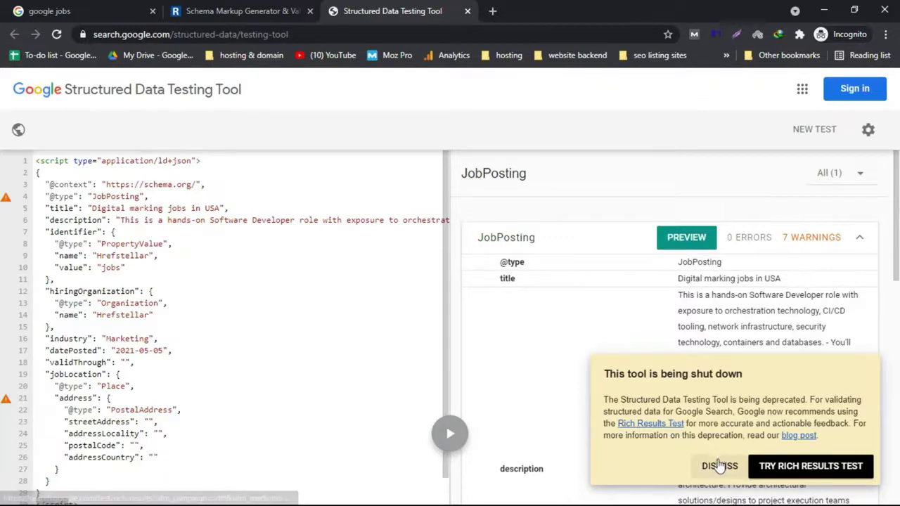
{"action": "left_click", "coordinate": [715, 467]}
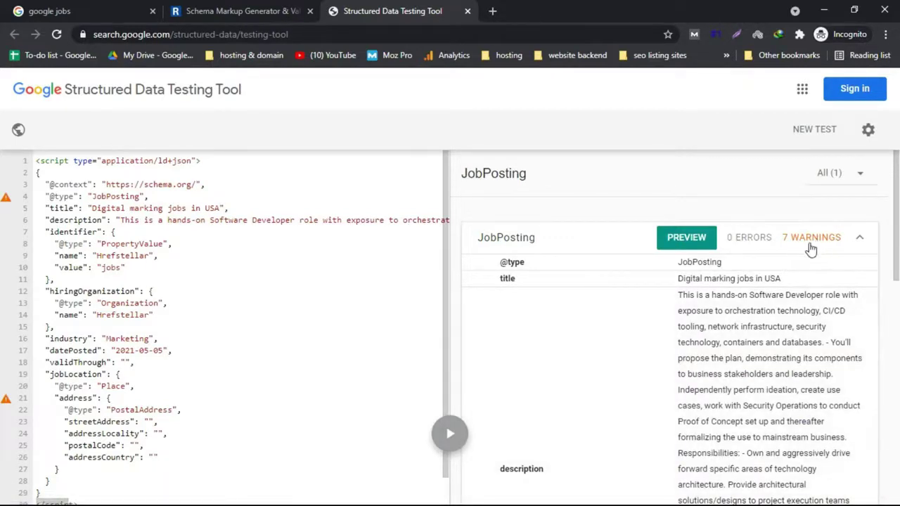
{"action": "scroll", "coordinate": [750, 373], "scroll_direction": "down", "scroll_amount": 10}
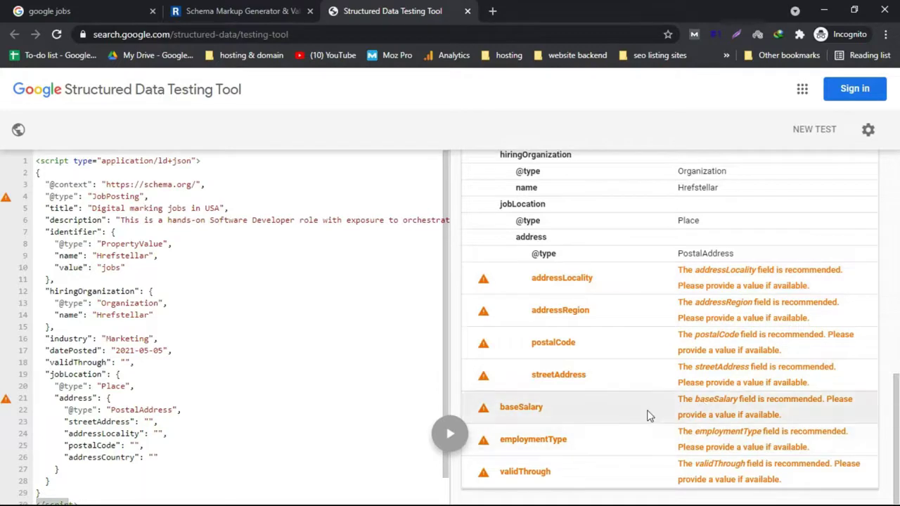
{"action": "scroll", "coordinate": [648, 415], "scroll_direction": "up", "scroll_amount": 10}
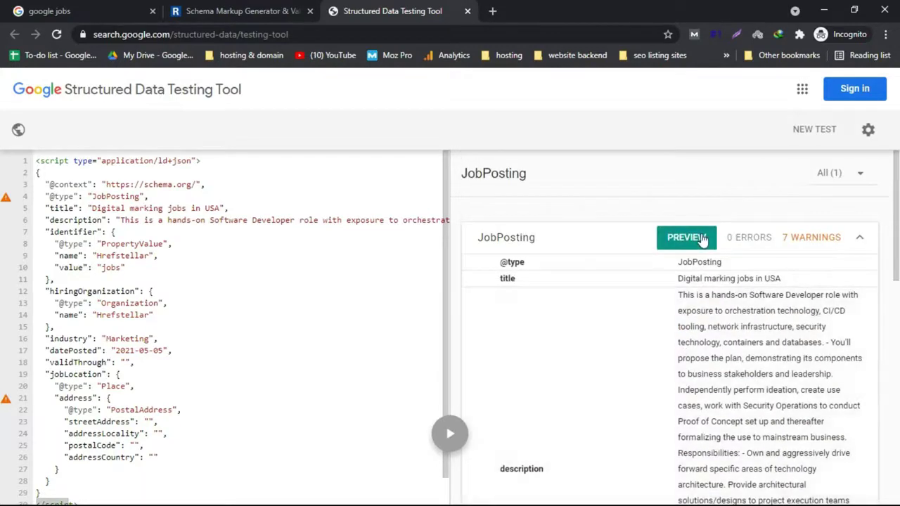
Preview the markup as a Full-time 'Digital marking jobs in USA' search card, then return to the google jobs tab.
{"action": "left_click", "coordinate": [686, 238]}
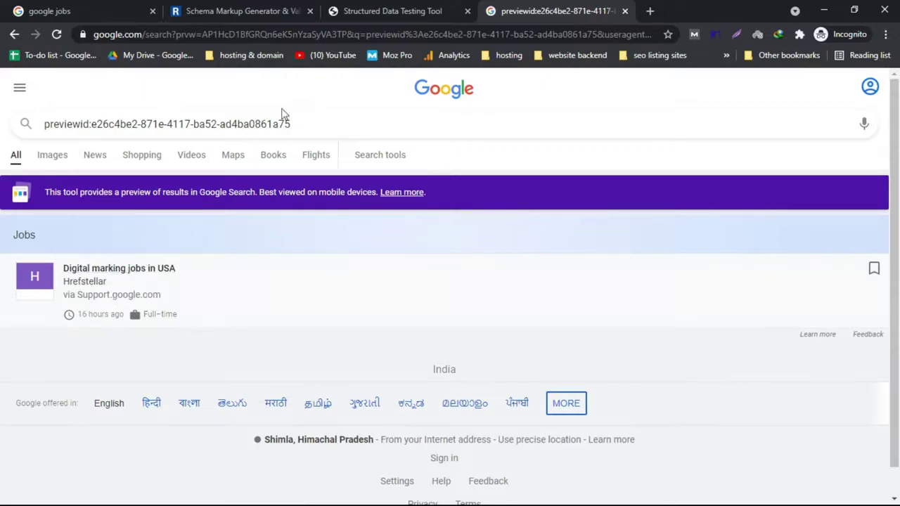
{"action": "left_click", "coordinate": [387, 10]}
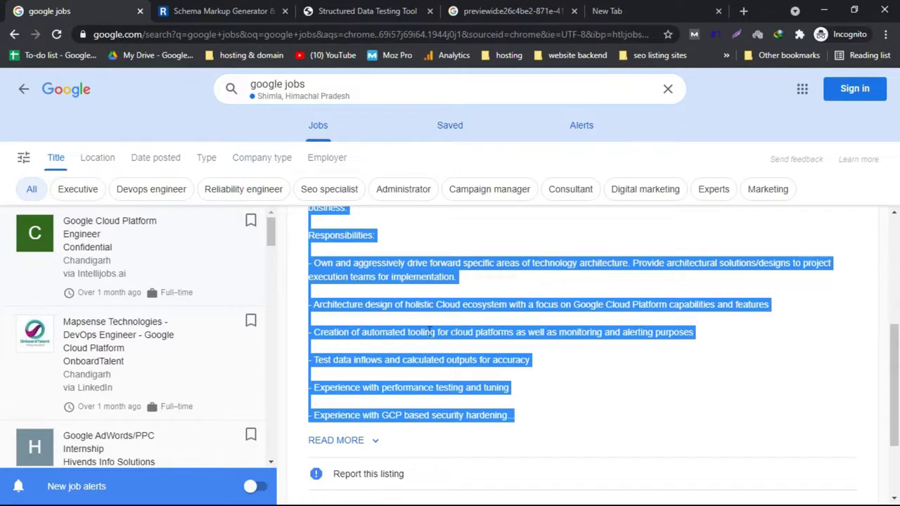
Return to the RankRanger Schema Markup Generator tab with its filled Job Posting form.
{"action": "left_click", "coordinate": [211, 11]}
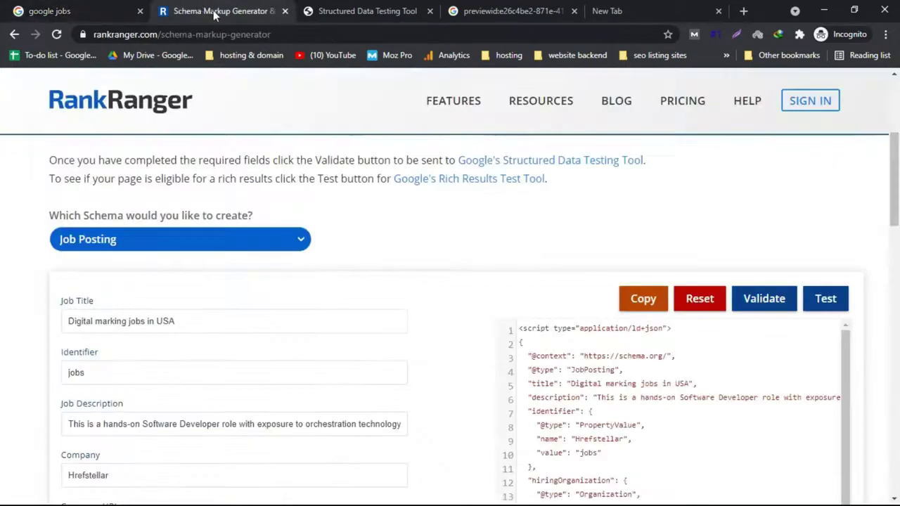
Copy the finished JobPosting JSON-LD script to the clipboard.
{"action": "left_click", "coordinate": [644, 304]}
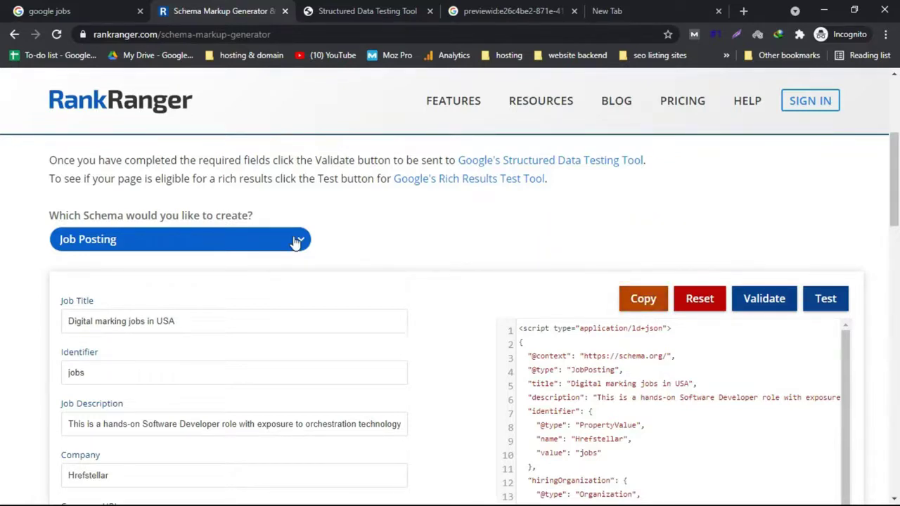